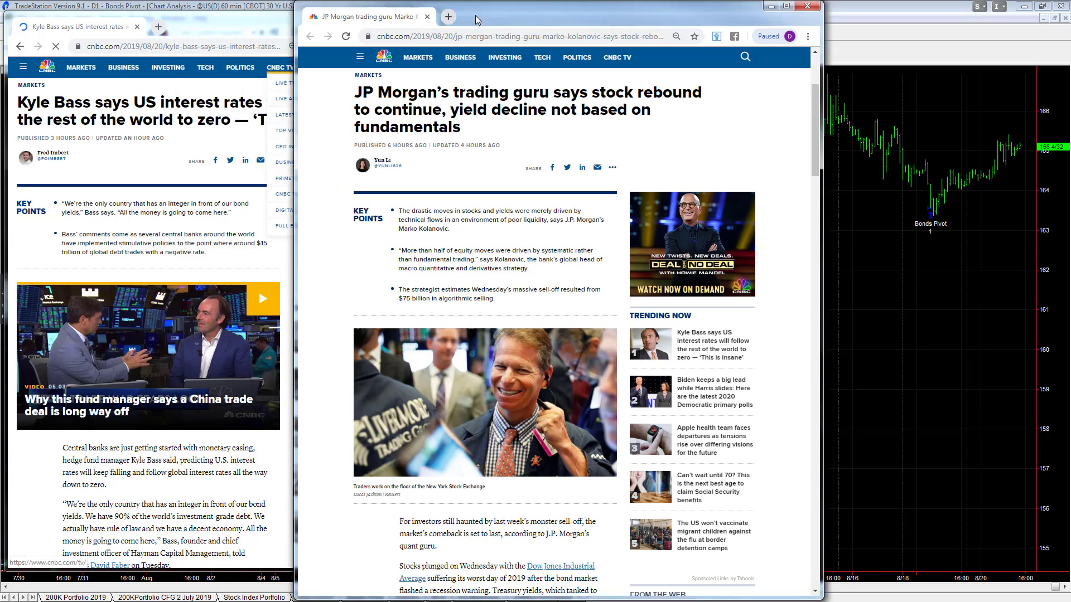
# Step: Read the key points of the CNBC article on JP Morgan's stock rebound call, highlighting the passage on systematic equity moves
pyautogui.moveTo(475, 20); pyautogui.dragTo(481, 21)
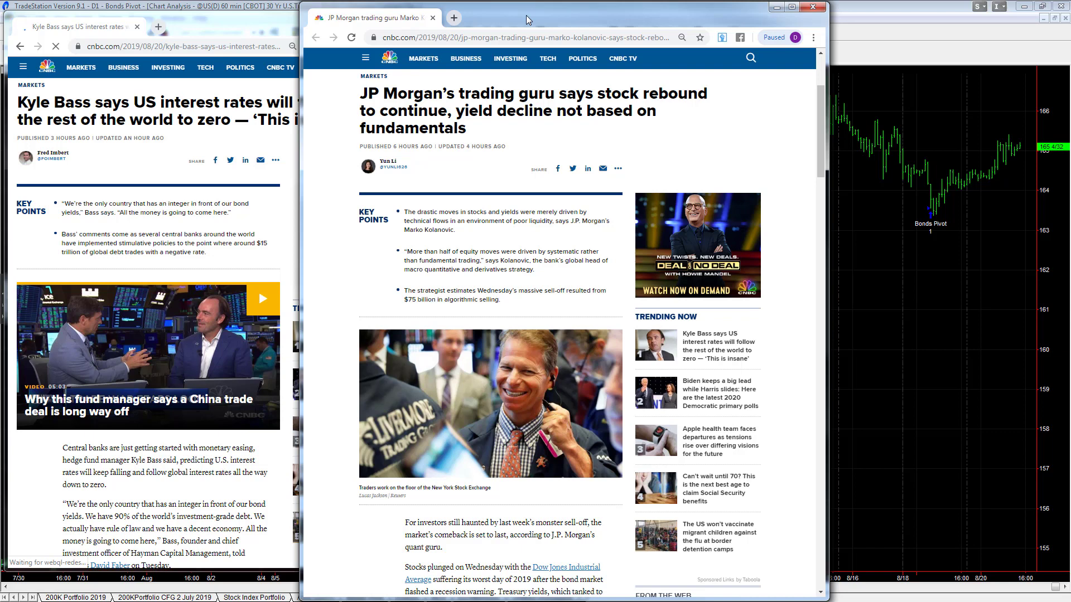
pyautogui.moveTo(526, 15); pyautogui.dragTo(512, 14)
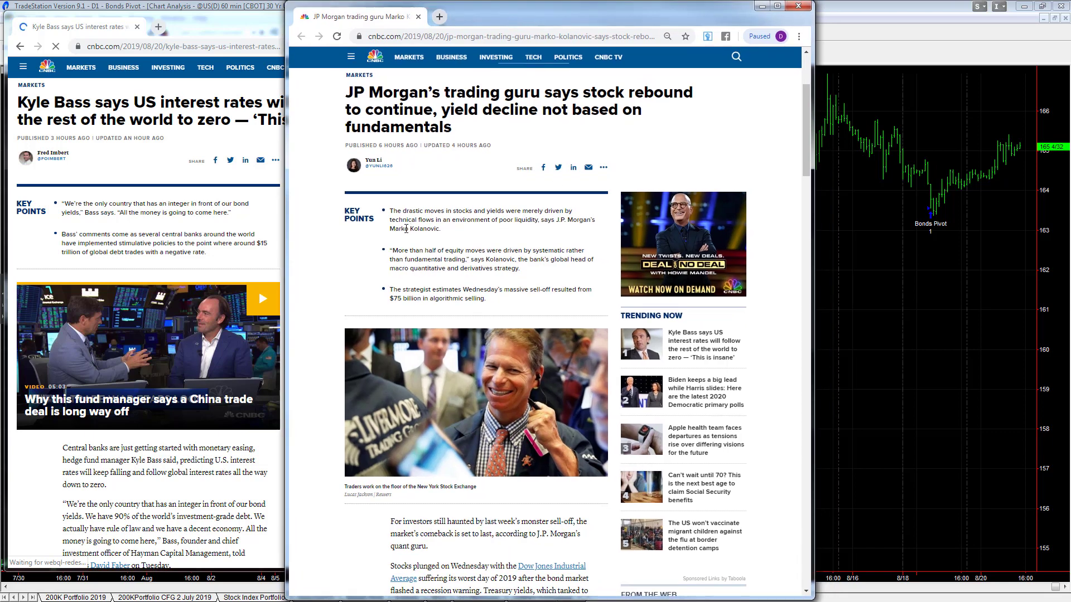
pyautogui.moveTo(391, 229); pyautogui.dragTo(439, 229)
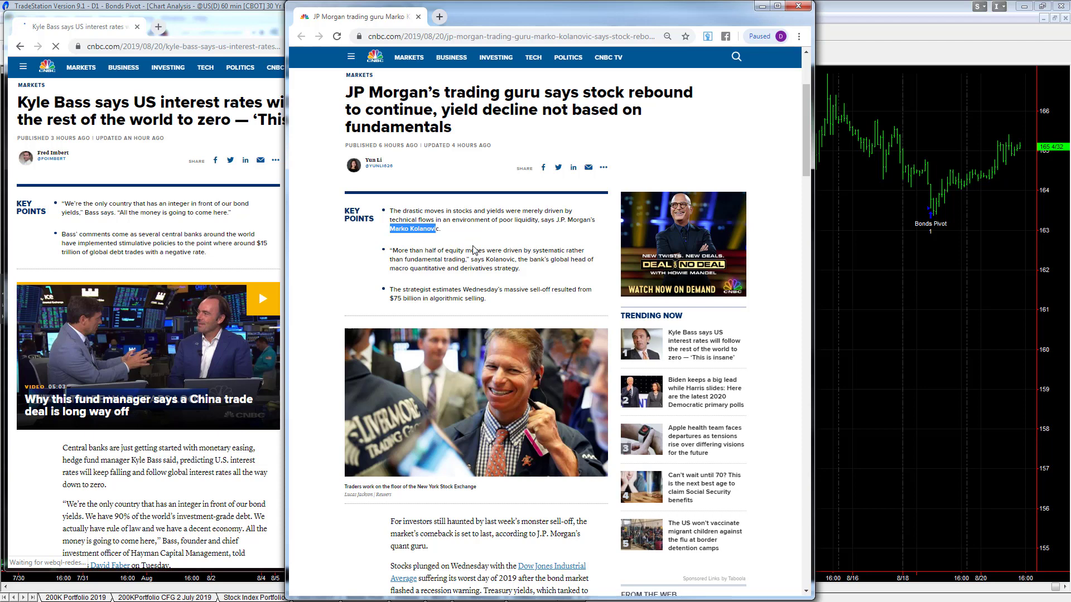
pyautogui.moveTo(433, 251); pyautogui.dragTo(475, 258)
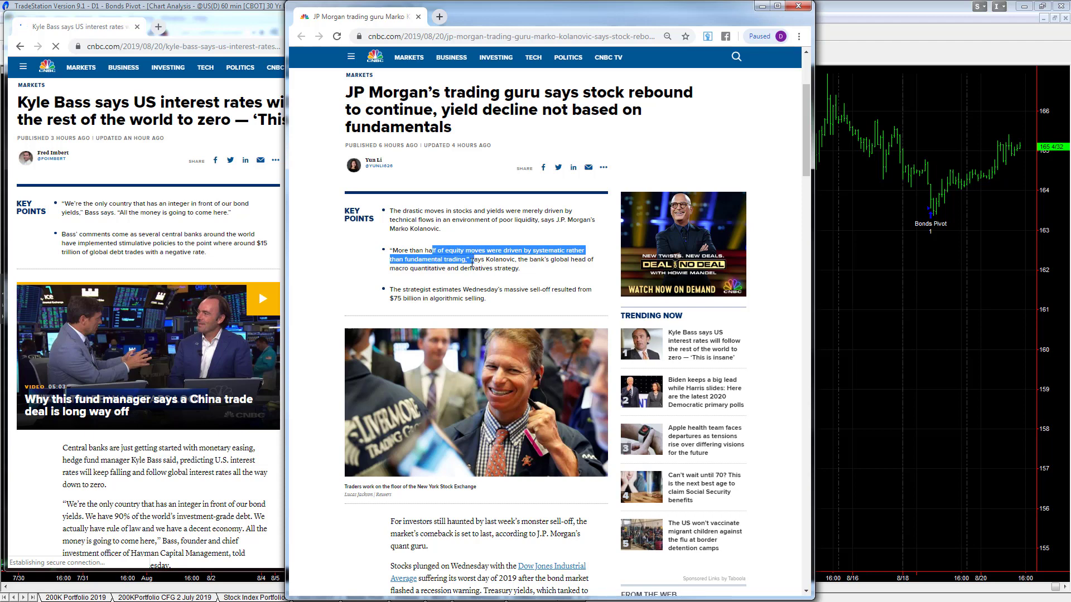
pyautogui.moveTo(491, 267); pyautogui.dragTo(527, 274)
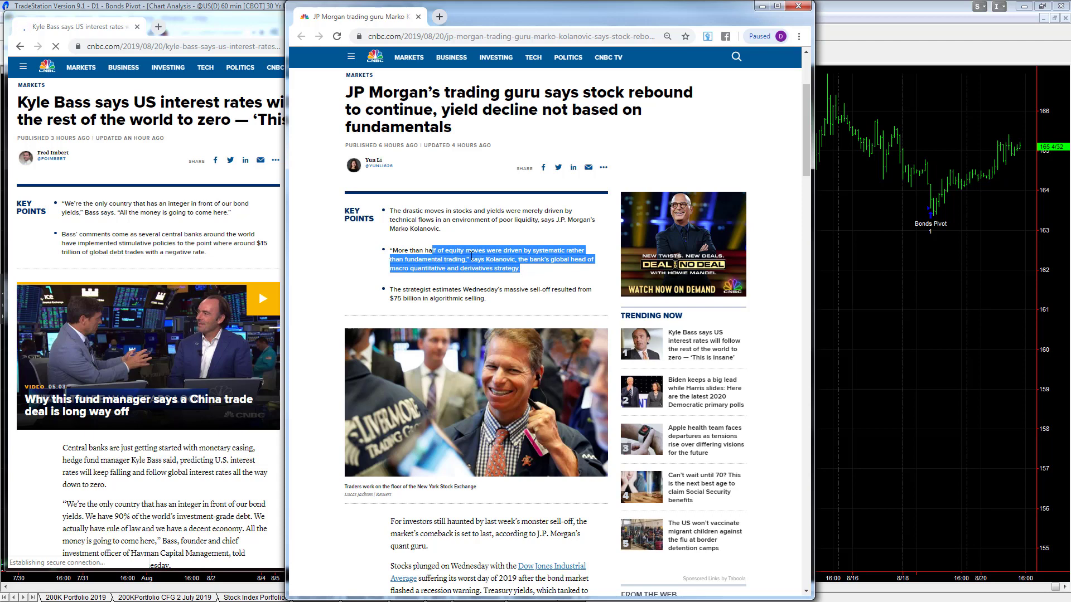
pyautogui.click(392, 249)
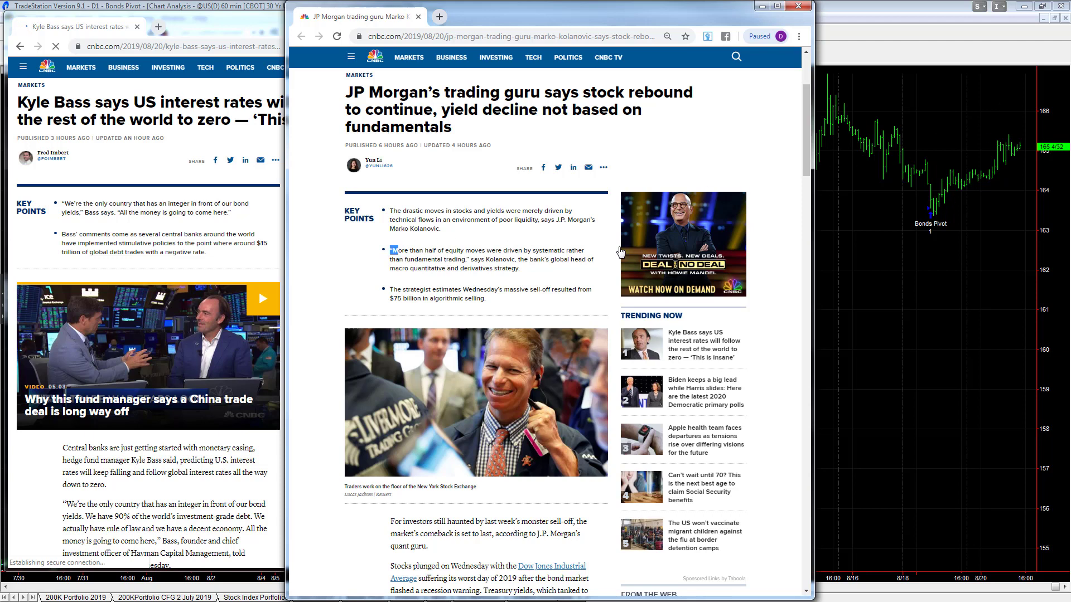
pyautogui.click(392, 249)
pyautogui.moveTo(486, 259); pyautogui.dragTo(514, 262)
pyautogui.moveTo(489, 12); pyautogui.dragTo(482, 15)
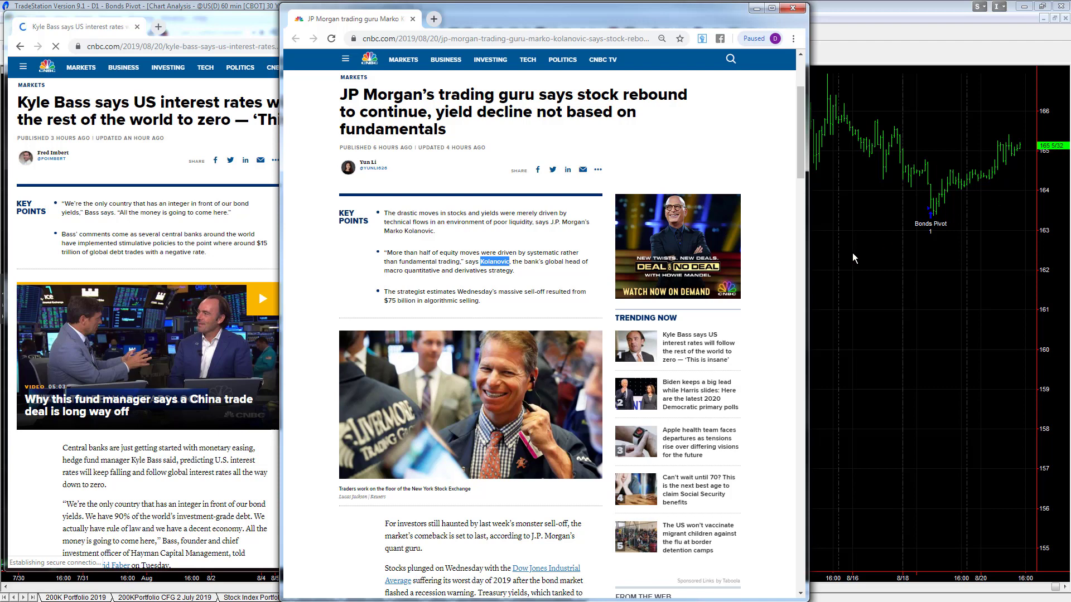
# Step: Switch to TradeStation's Bonds Pivot chart and open its Strategy Performance Report to examine the equity curve
pyautogui.click(885, 238)
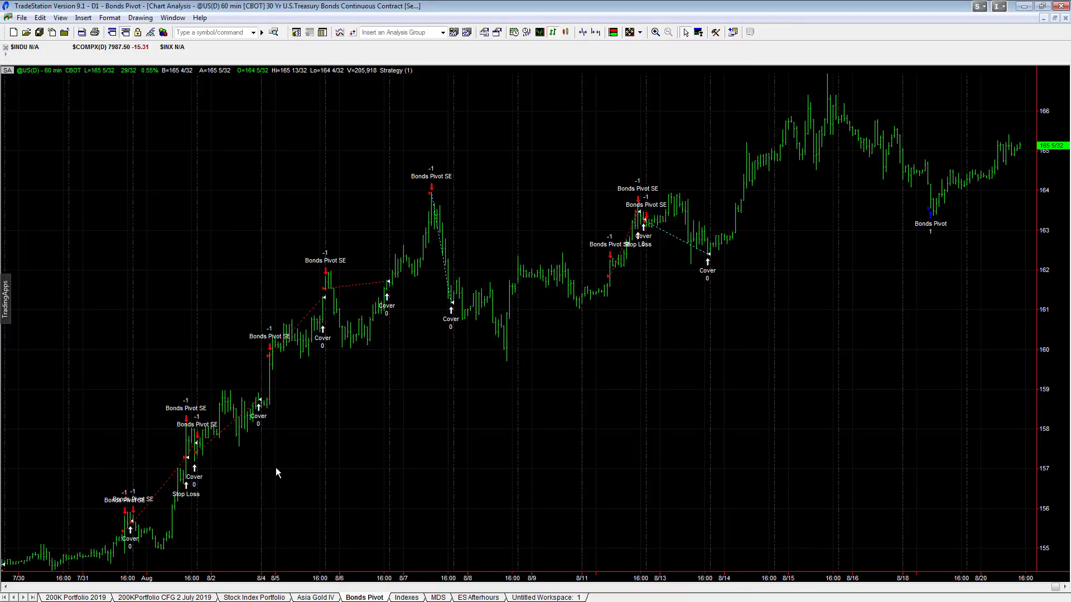
pyautogui.moveTo(275, 468); pyautogui.dragTo(383, 363)
pyautogui.click(60, 18)
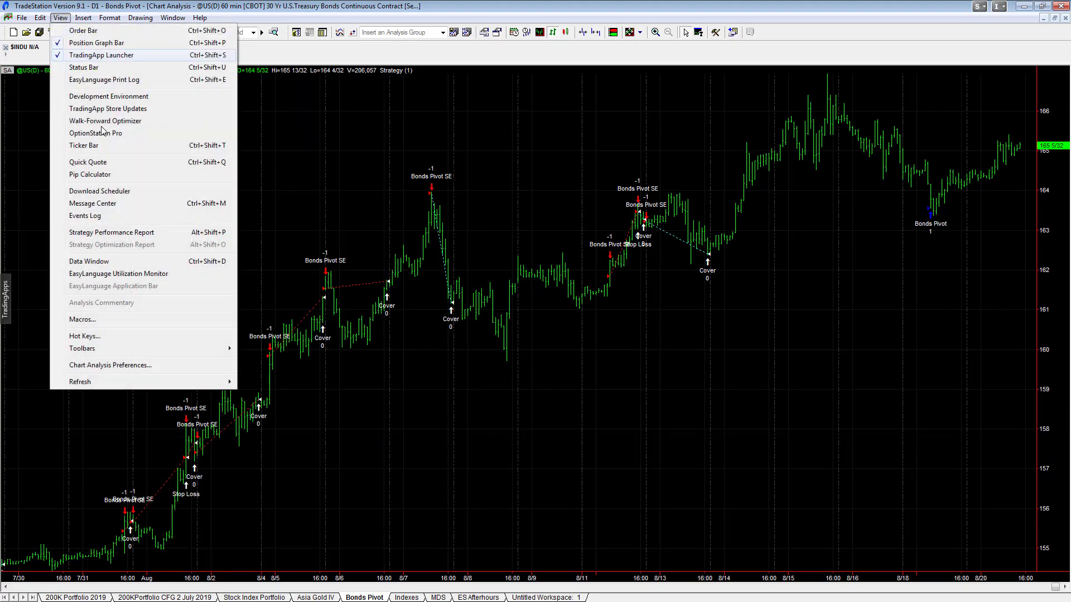
pyautogui.click(140, 239)
pyautogui.moveTo(519, 143); pyautogui.dragTo(205, 112)
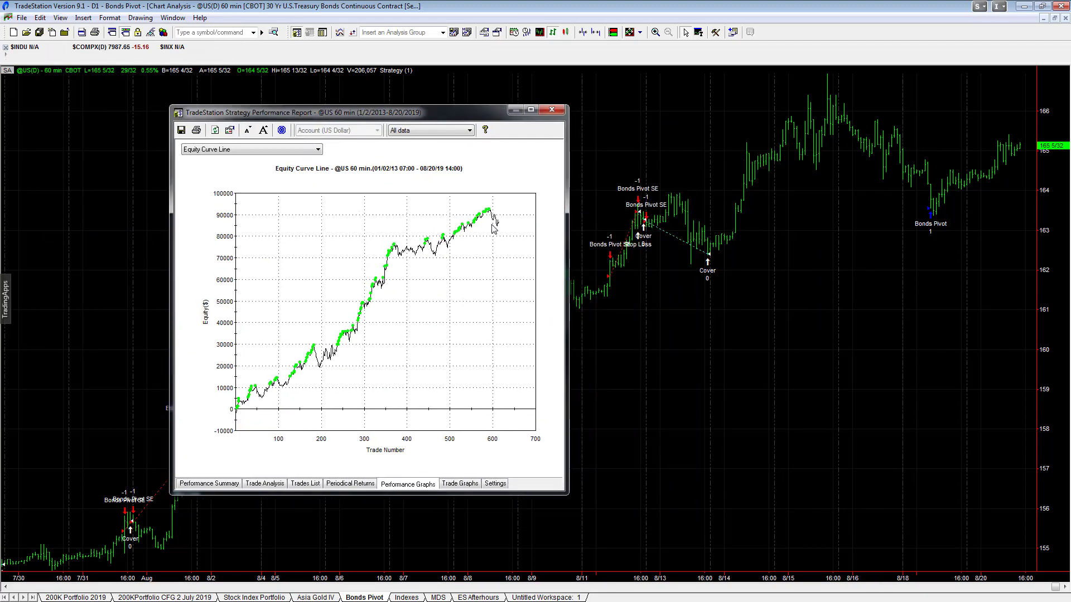
pyautogui.moveTo(496, 233); pyautogui.dragTo(496, 236)
pyautogui.moveTo(324, 358); pyautogui.dragTo(369, 357)
pyautogui.click(490, 220)
# Step: Check the maximum intraday drawdown and average trade net profit in the Bonds Pivot performance summary
pyautogui.click(207, 484)
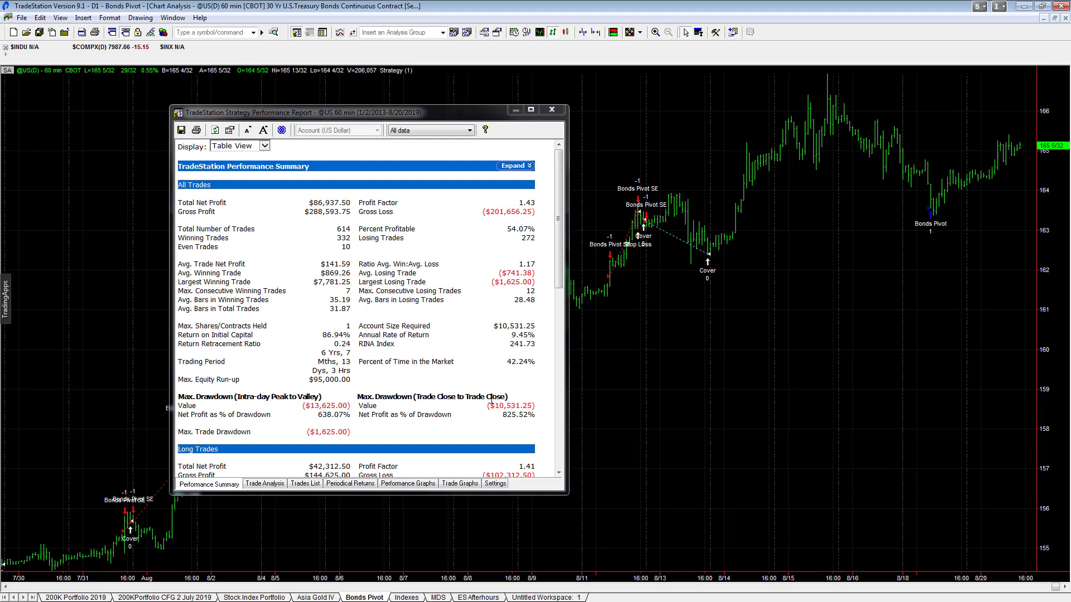
pyautogui.doubleClick(319, 406)
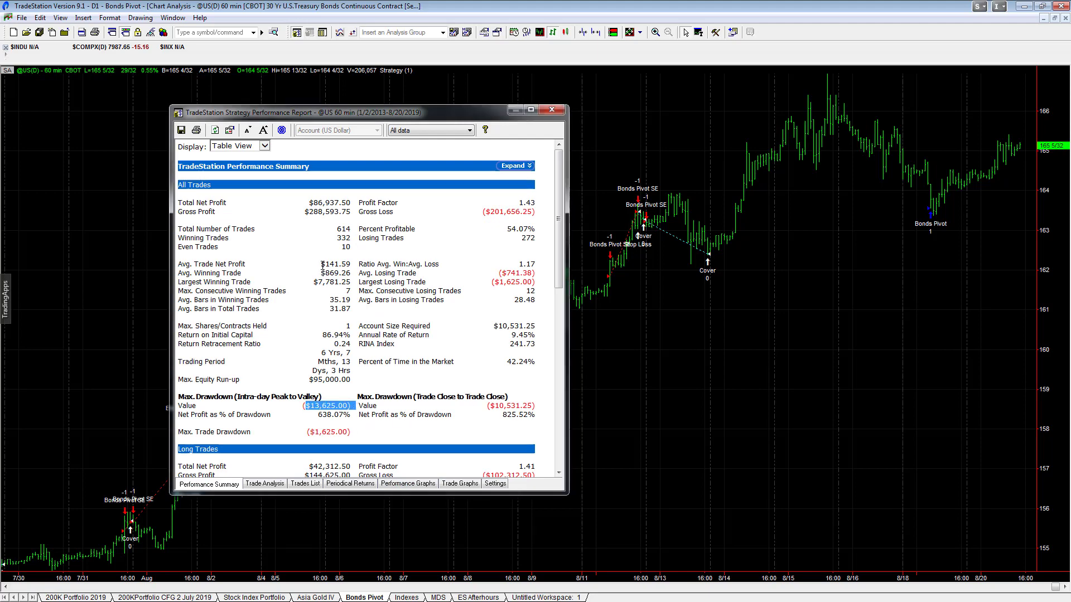
pyautogui.click(347, 262)
pyautogui.click(409, 484)
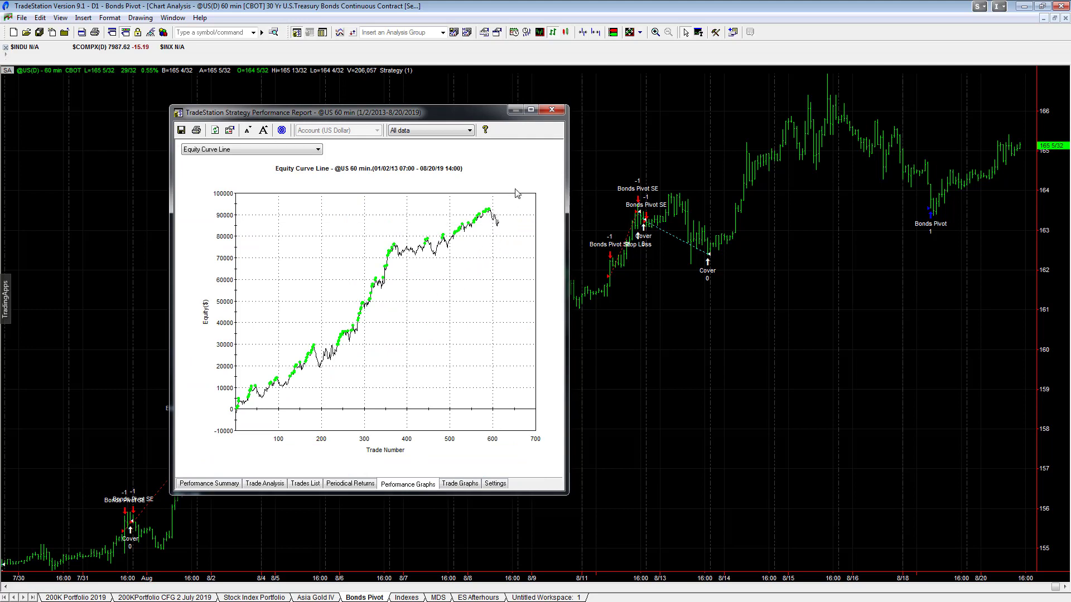
pyautogui.click(220, 484)
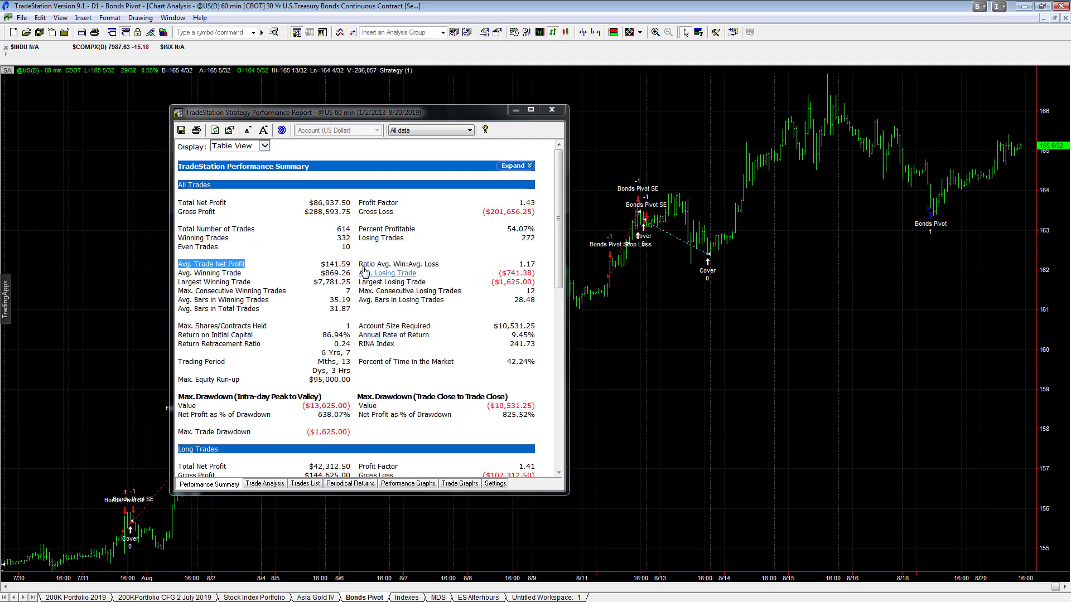
pyautogui.click(319, 264)
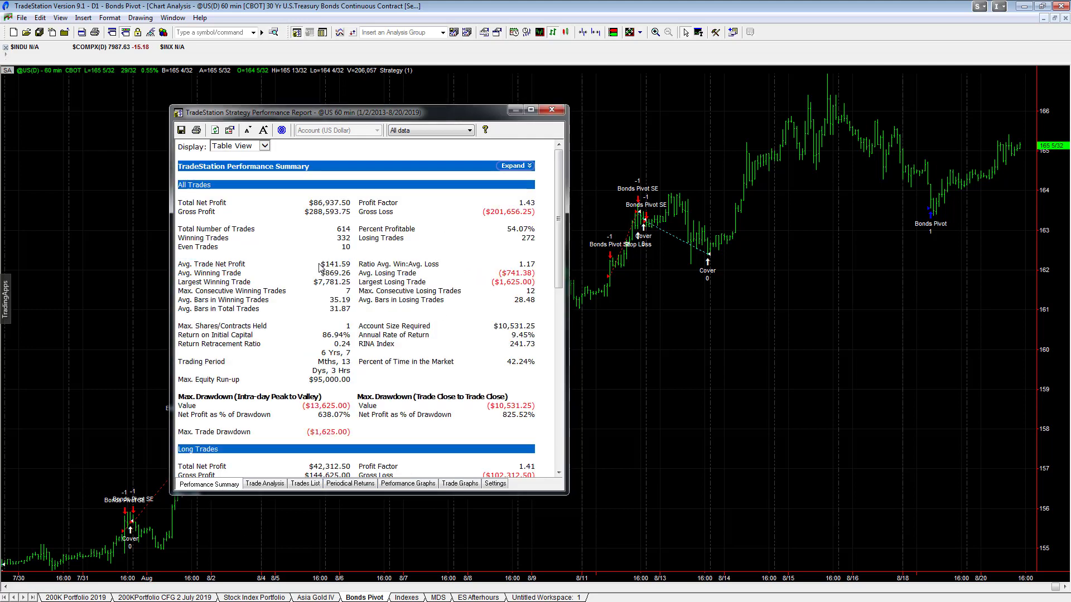
# Step: View the Bonds Pivot equity curve graph again in a wider, repositioned report window, and close the report
pyautogui.click(408, 484)
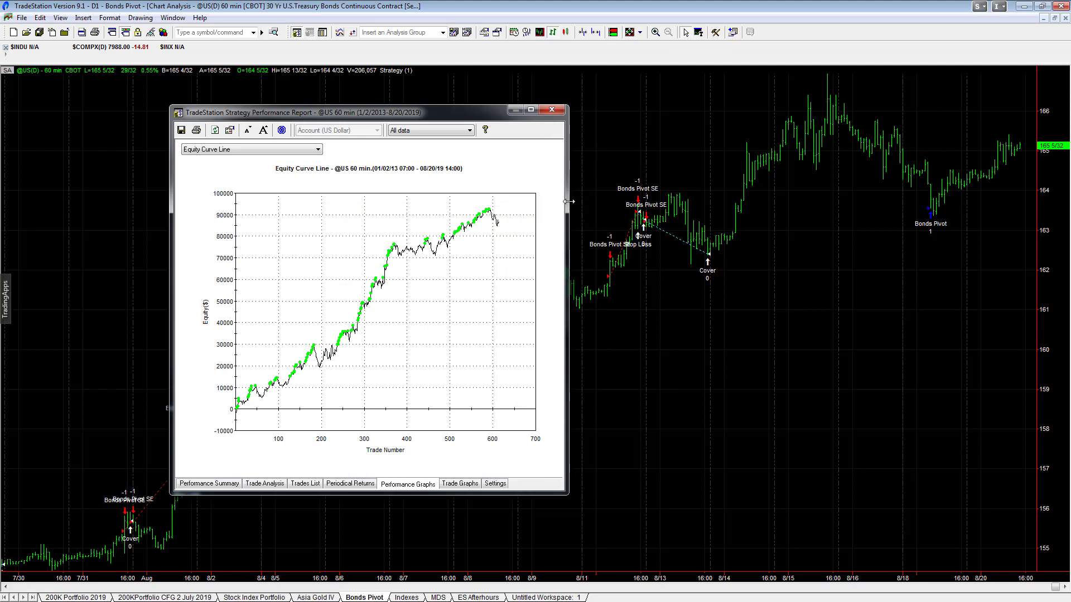
pyautogui.moveTo(568, 201); pyautogui.dragTo(595, 202)
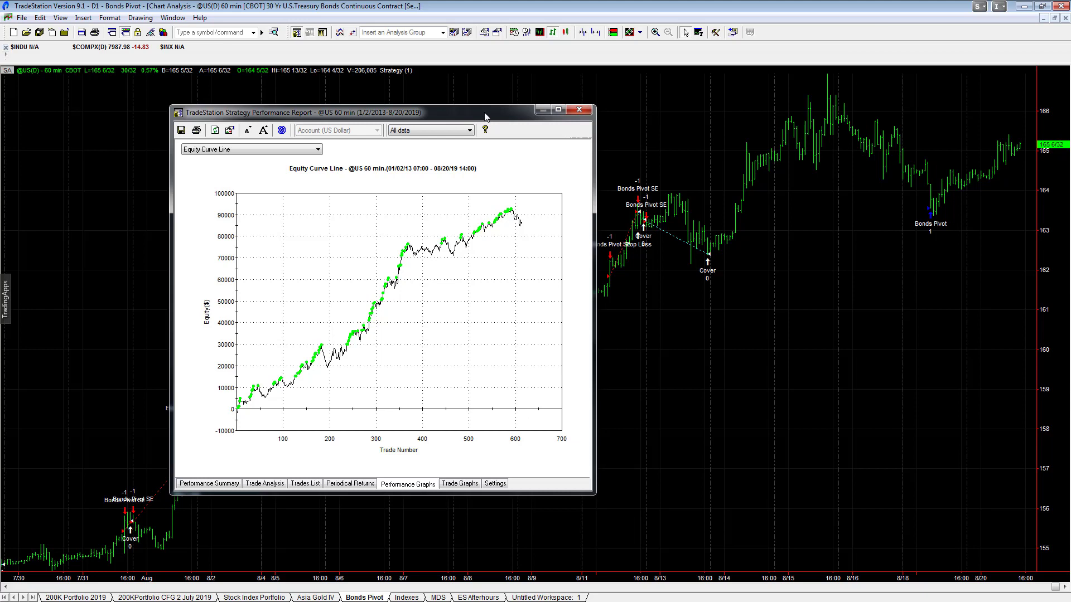
pyautogui.moveTo(485, 117); pyautogui.dragTo(367, 137)
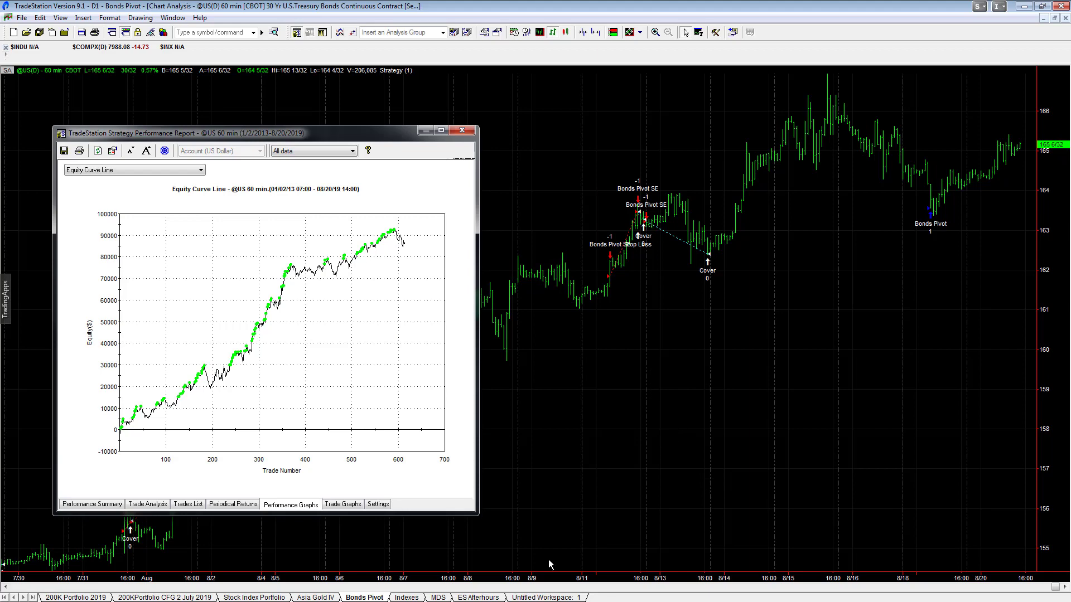
pyautogui.click(469, 132)
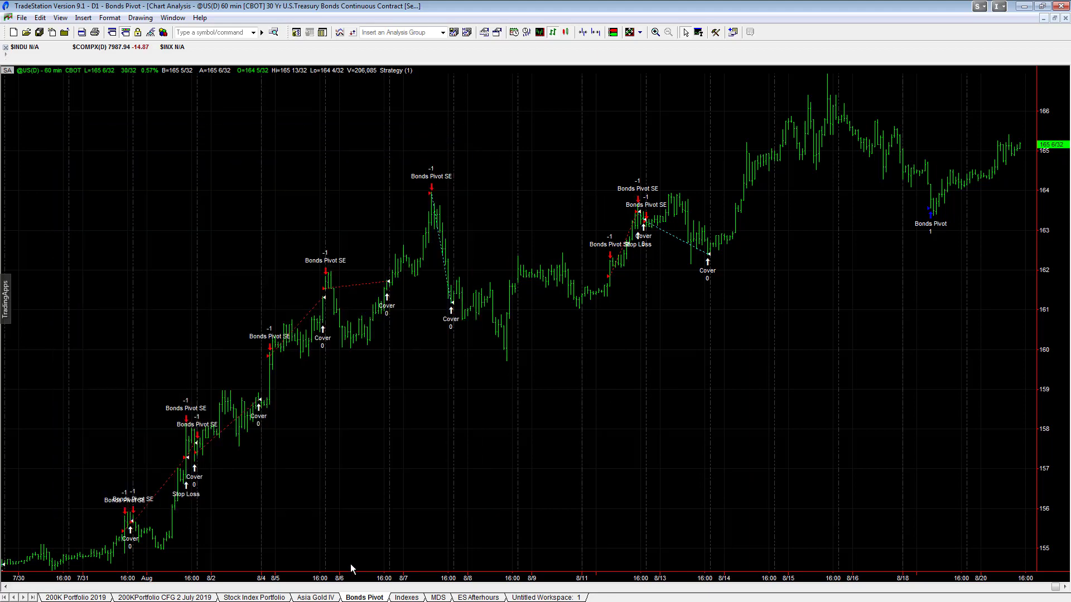
# Step: Review the Stock Index Portfolio report's close-to-close equity curve with drawdown and monthly period analysis, and move the report off the workspace
pyautogui.click(257, 598)
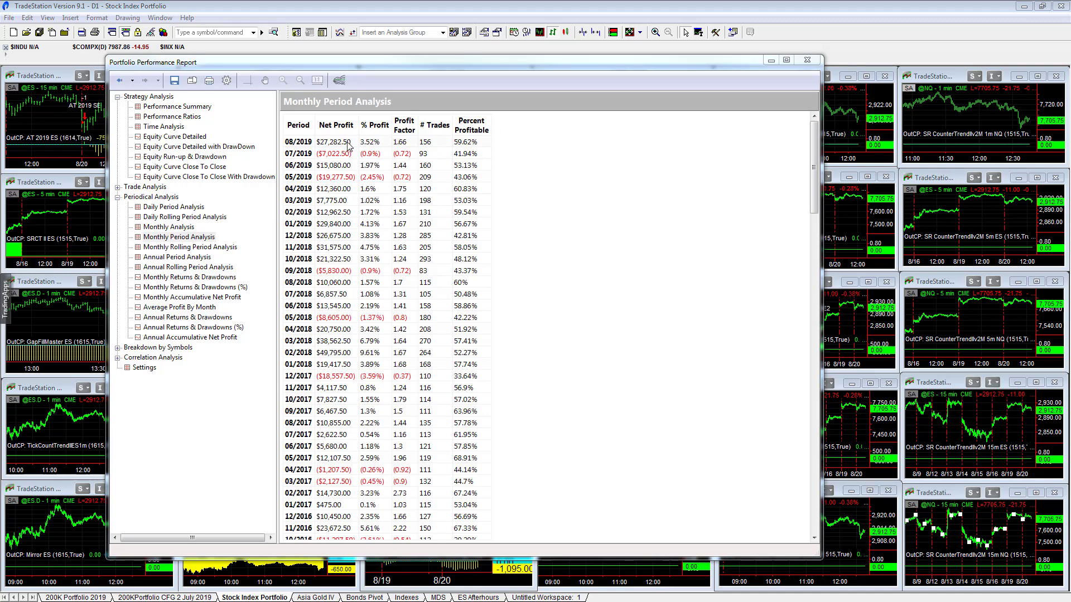
pyautogui.click(247, 177)
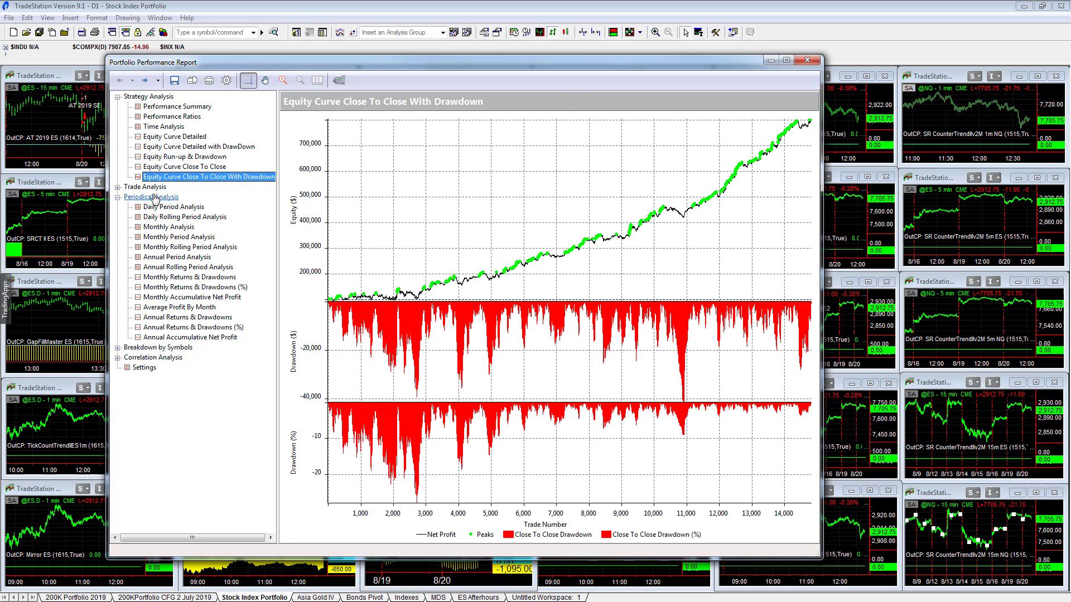
pyautogui.click(178, 237)
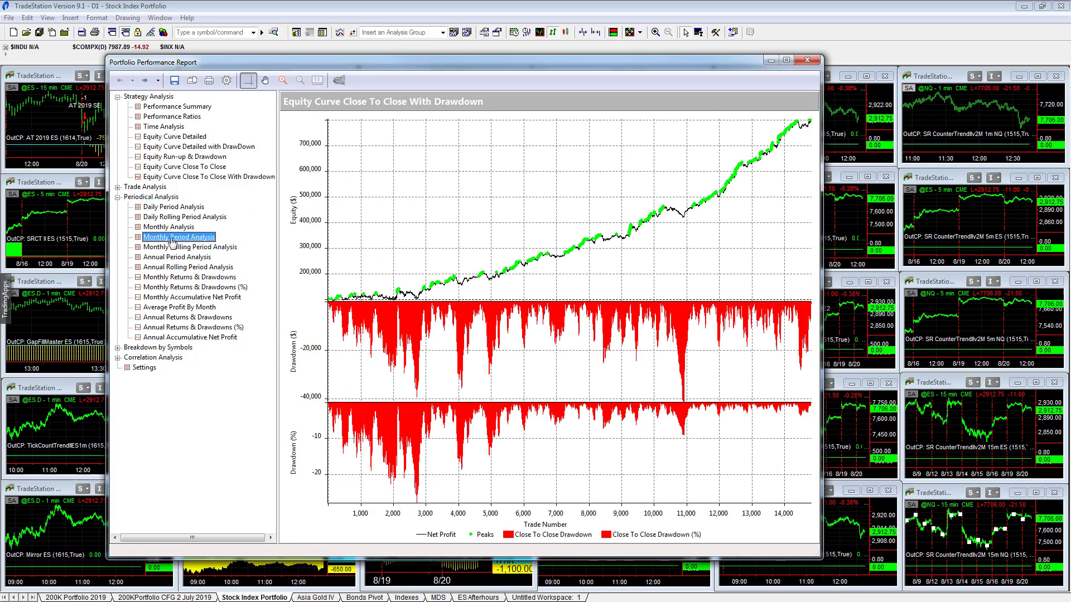
pyautogui.click(335, 146)
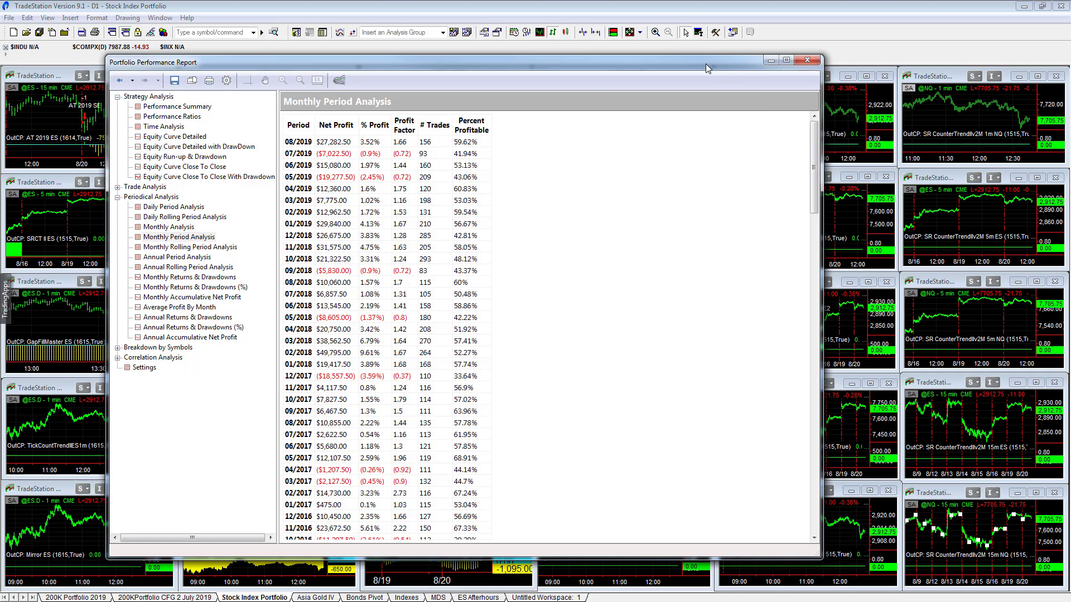
pyautogui.moveTo(705, 64); pyautogui.dragTo(1070, 64)
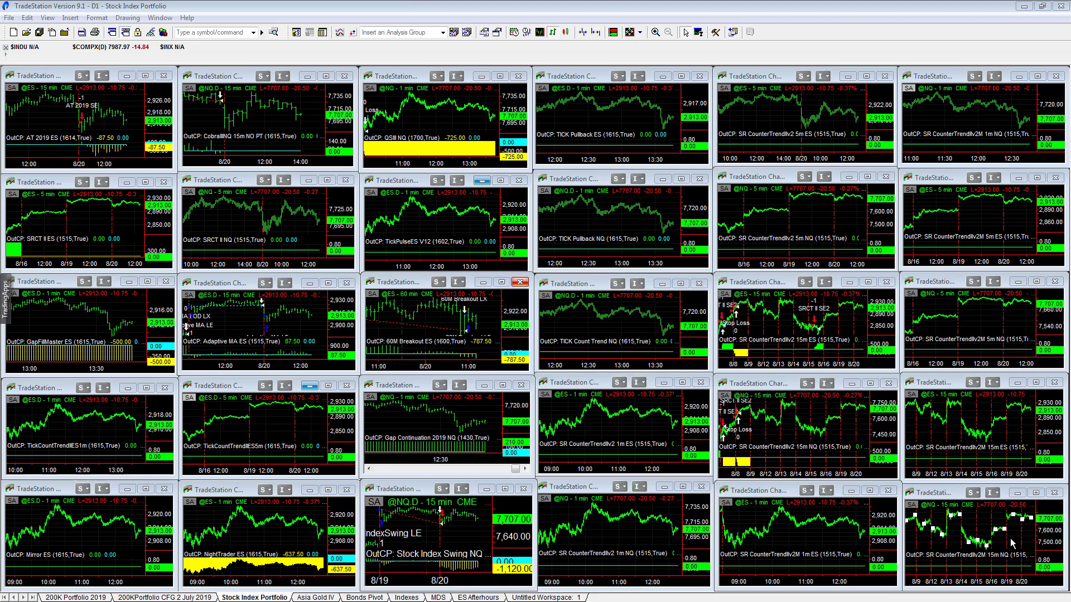
# Step: Look over the strategy charts in the Stock Index Portfolio workspace, selecting SR CounterTrend 15m NQ, AT 2019 ES and Adaptive MA ES
pyautogui.click(991, 520)
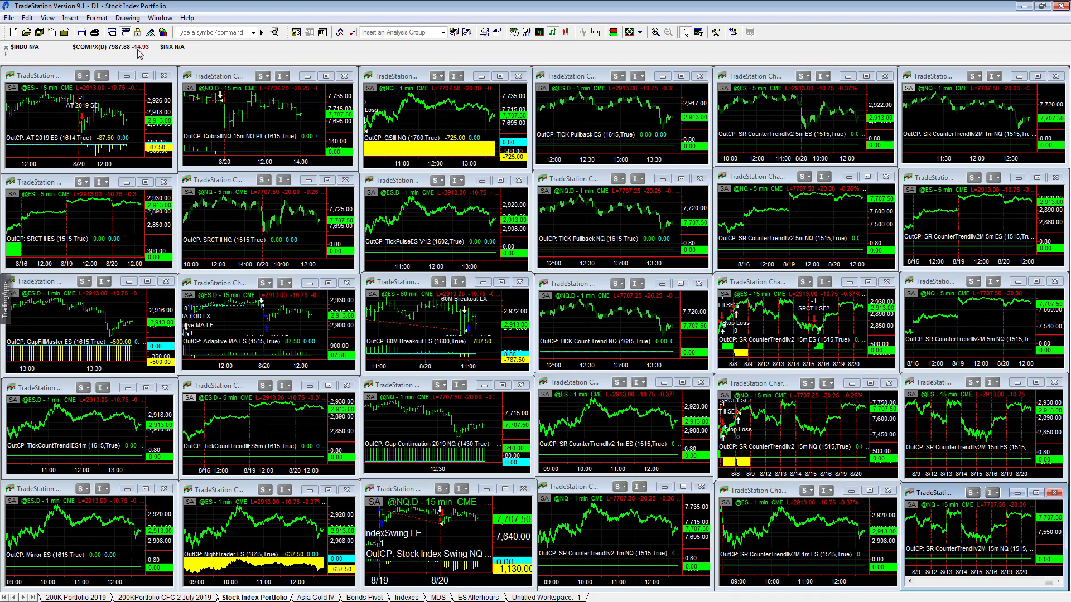
pyautogui.click(125, 104)
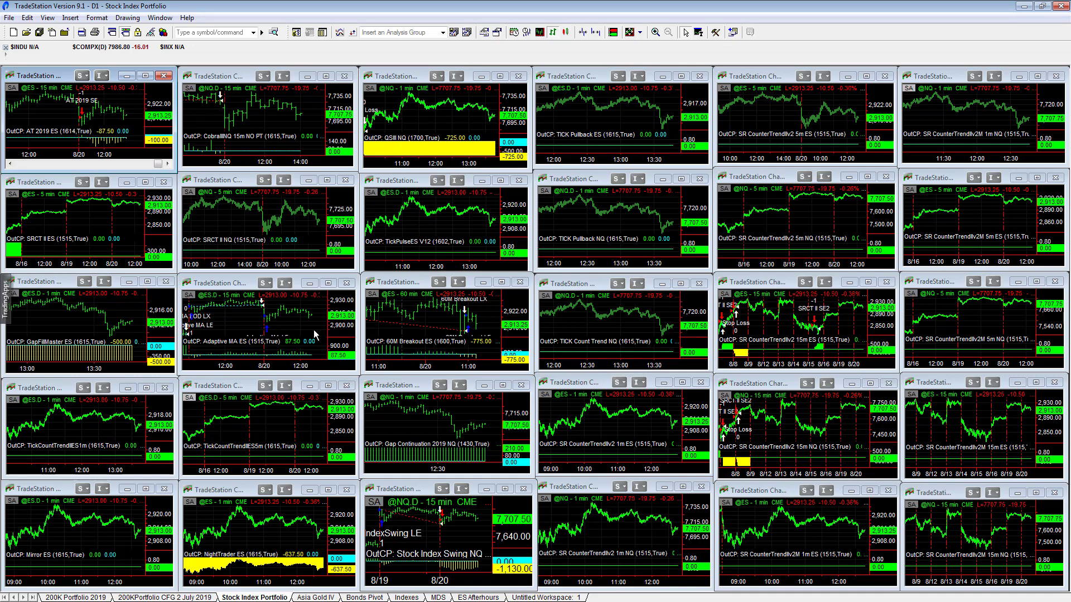
pyautogui.click(276, 322)
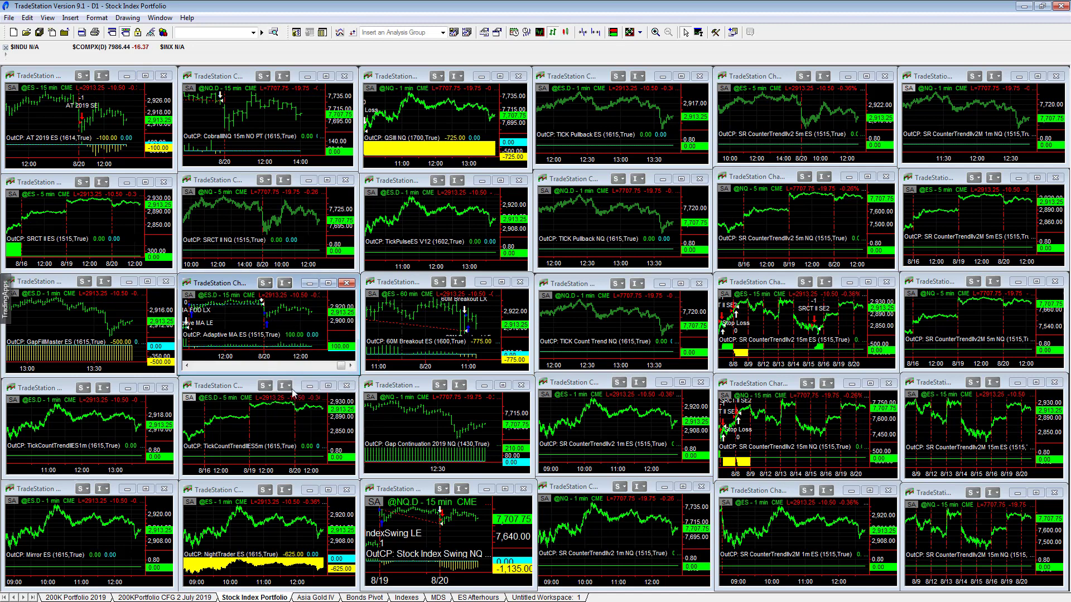
# Step: Maximize the GapFillMaster ES chart to inspect its stopped-out trade, and restore the tiled layout
pyautogui.click(38, 312)
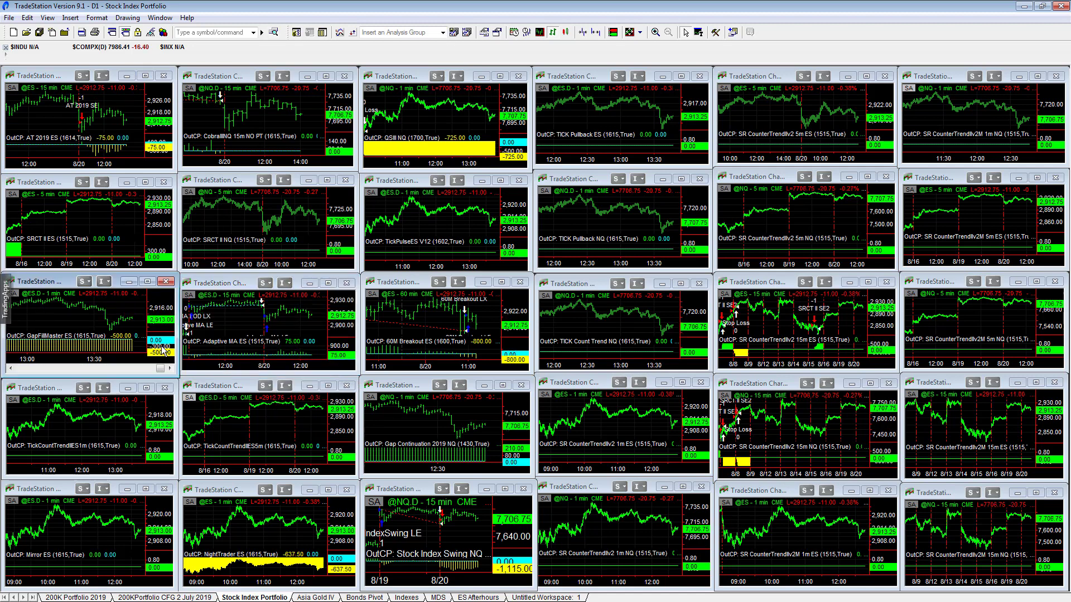
pyautogui.doubleClick(63, 282)
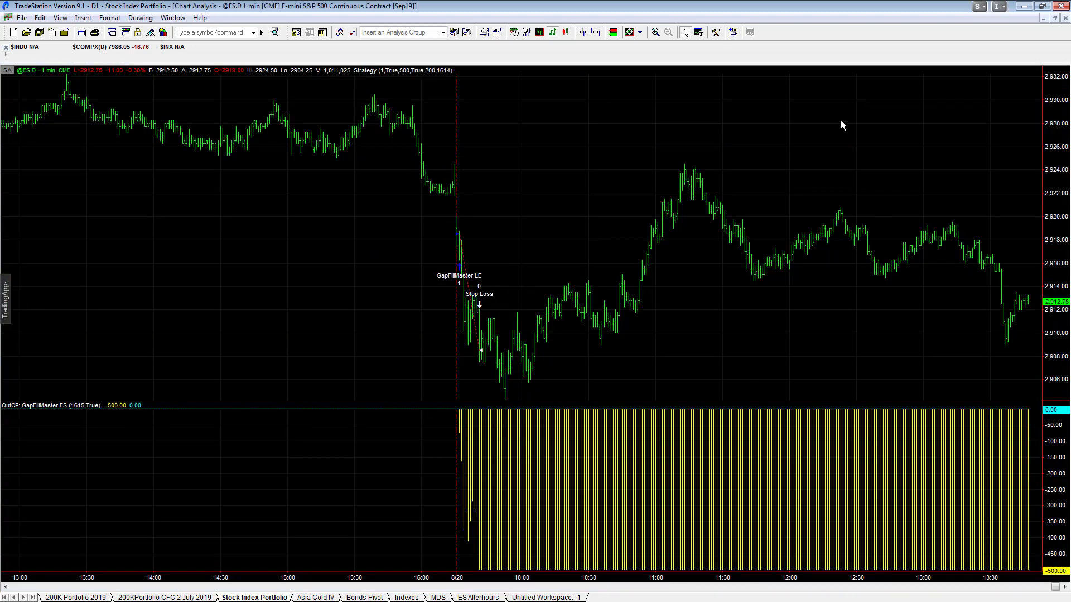
pyautogui.click(1055, 19)
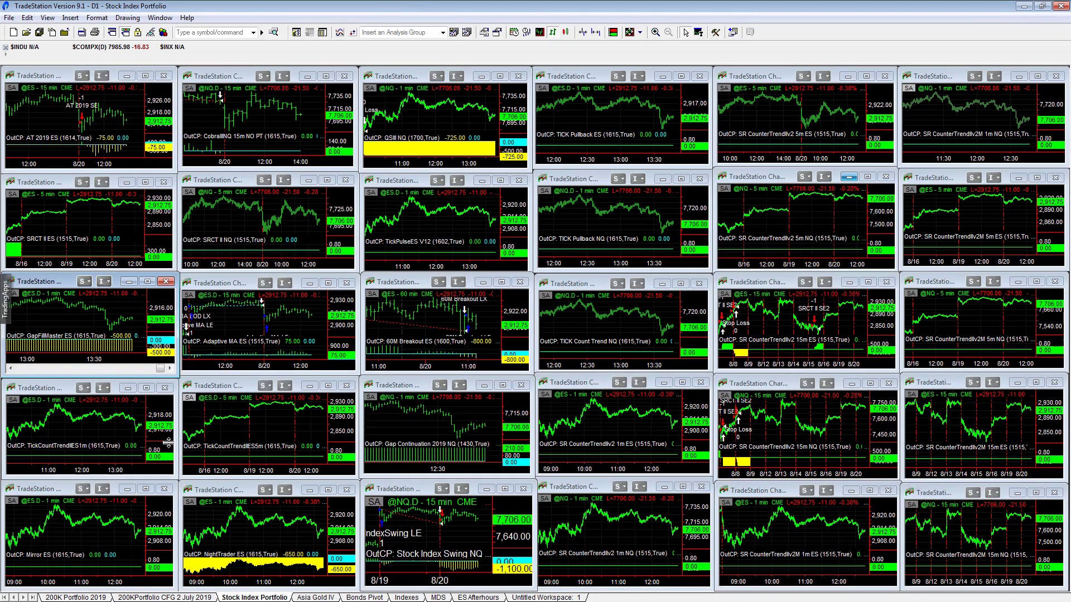
# Step: Inspect the NightTrader ES chart maximized, restore the tiled layout, and select the 1-minute NQ chart showing -725.00
pyautogui.click(74, 429)
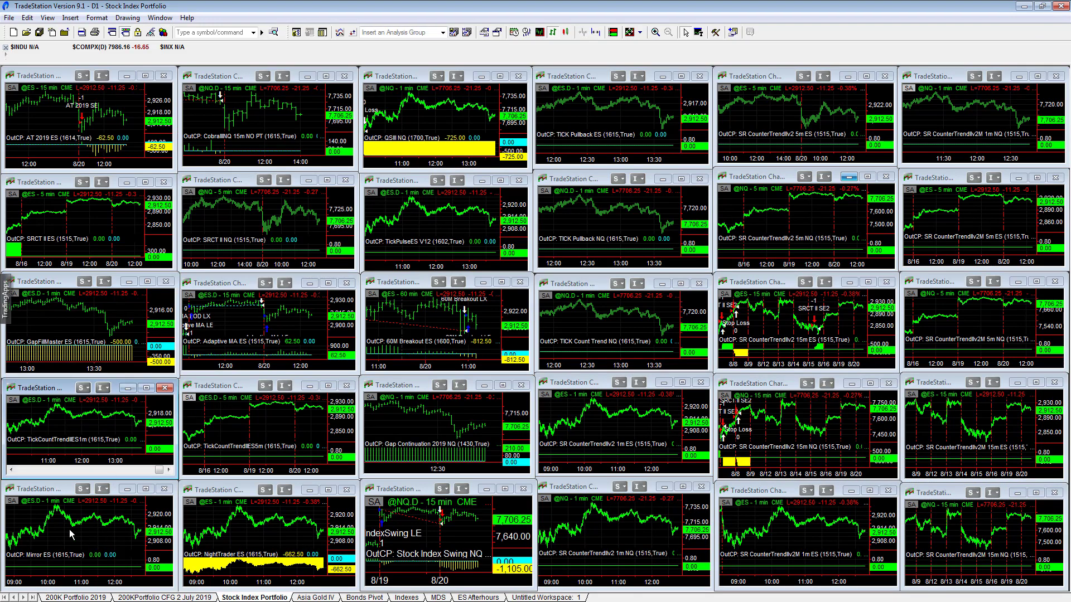
pyautogui.click(242, 540)
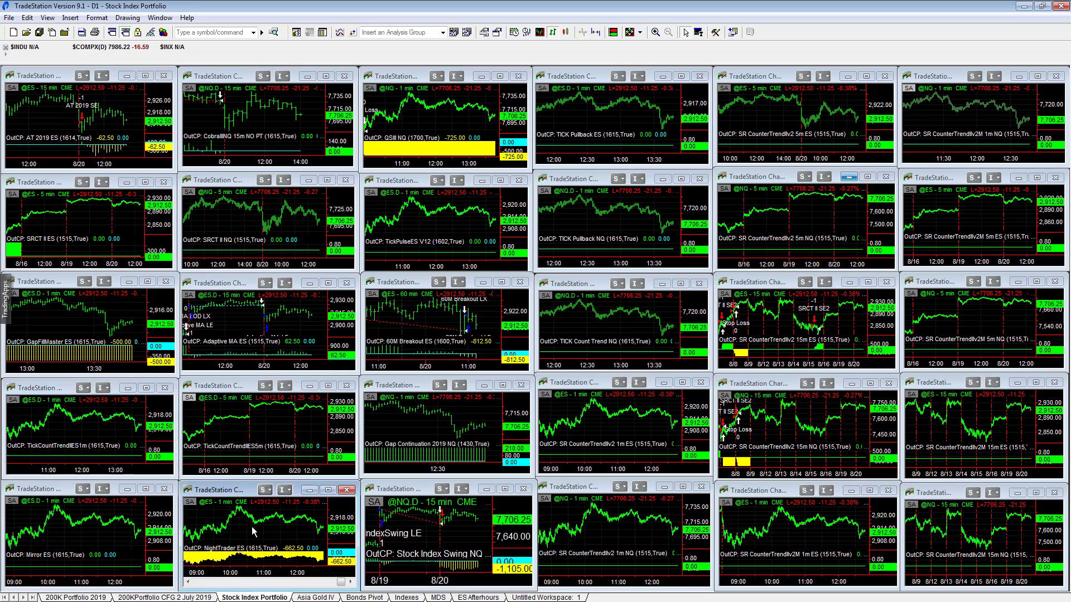
pyautogui.doubleClick(208, 491)
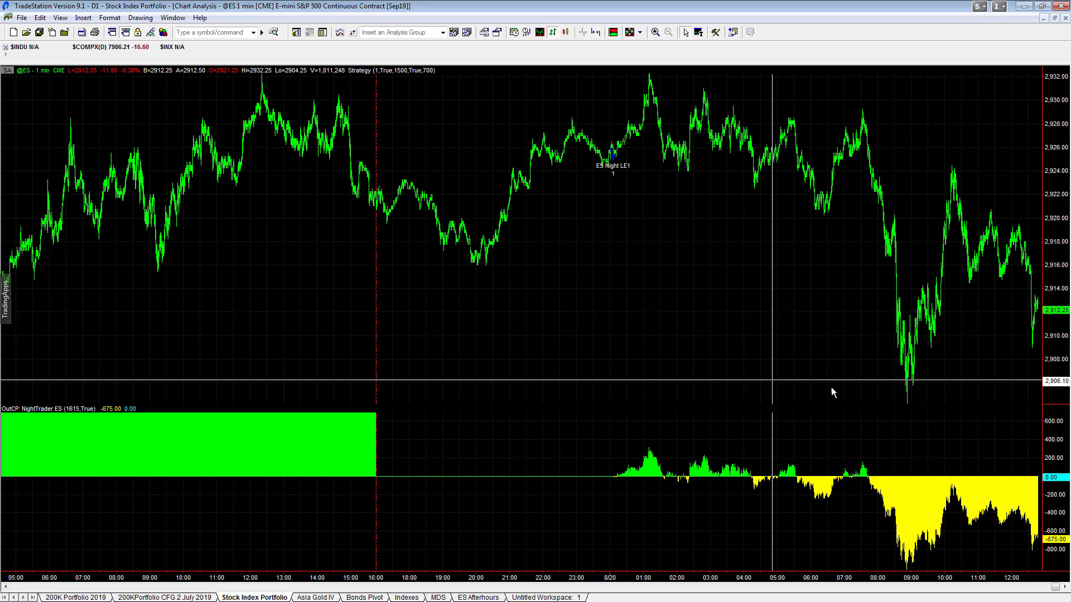
pyautogui.click(1054, 18)
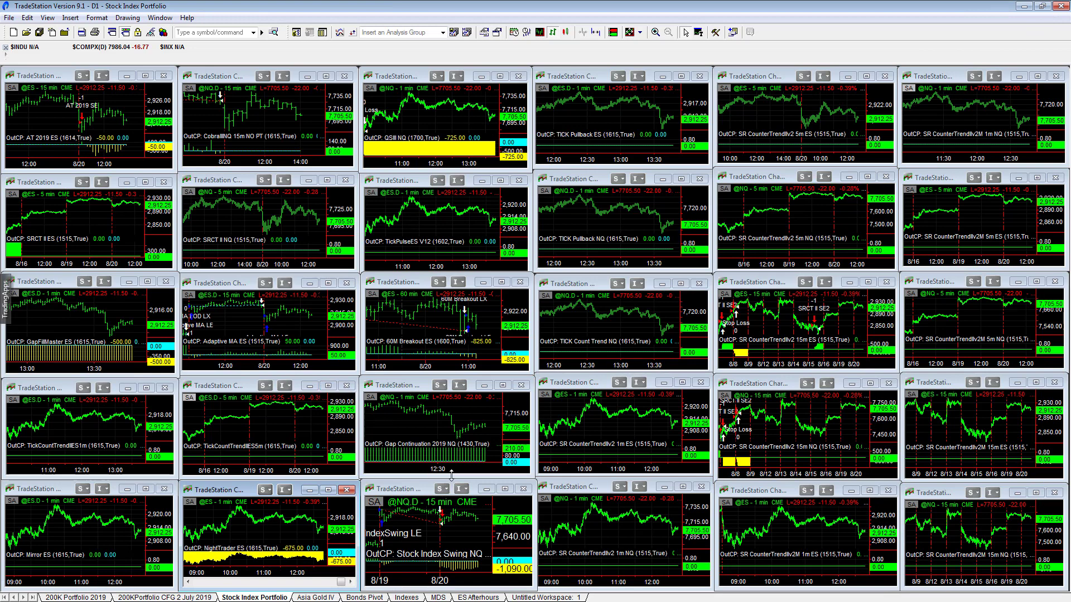
pyautogui.click(427, 116)
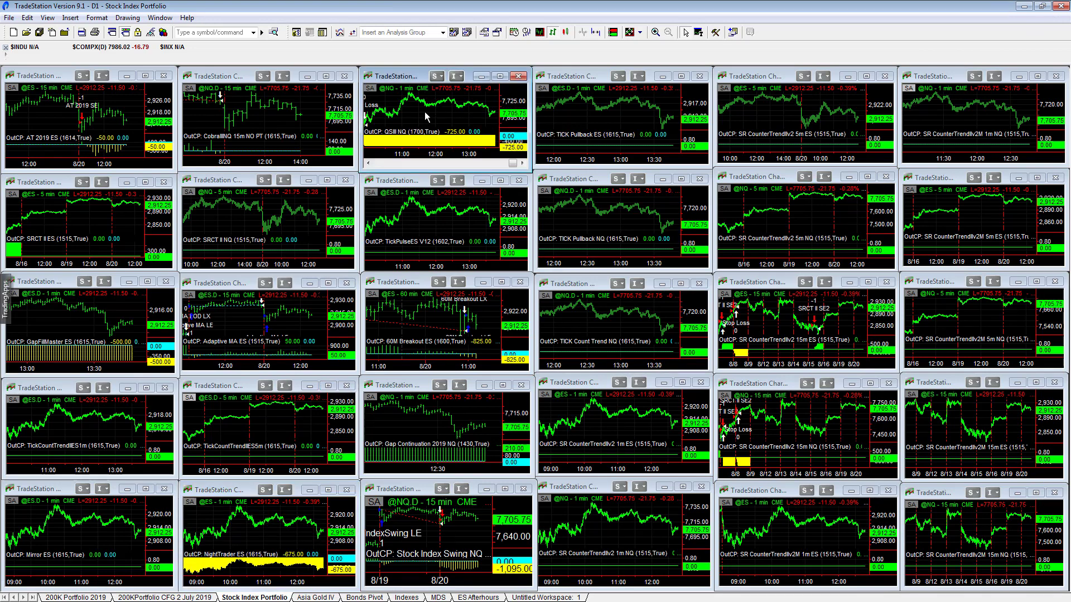
# Step: Maximize the QSIII NQ 1-minute chart to inspect its stopped-out long trade, and restore the tiled layout
pyautogui.doubleClick(401, 79)
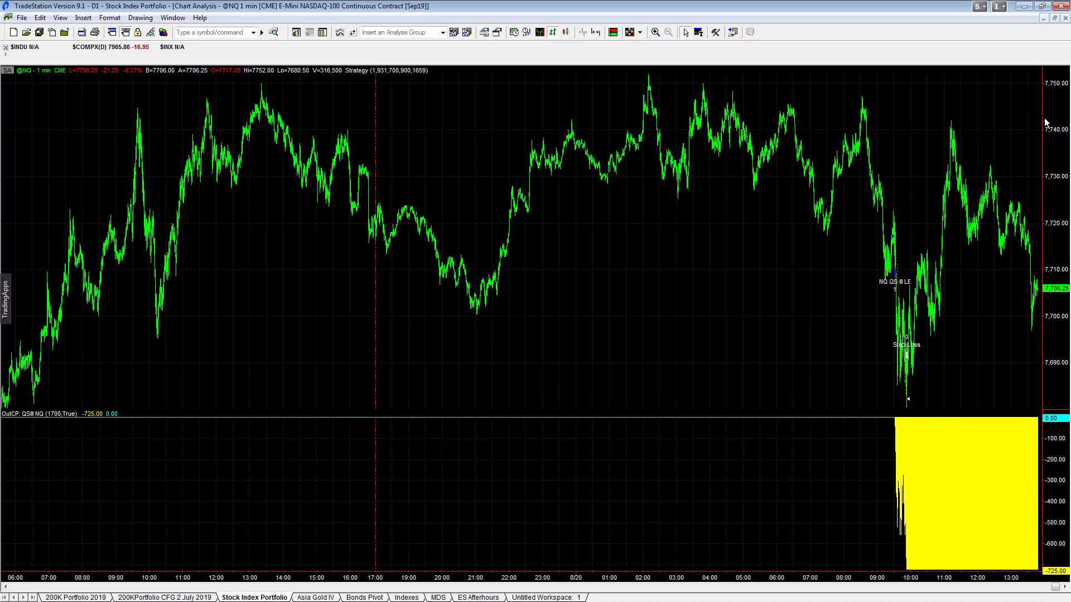
pyautogui.click(1055, 18)
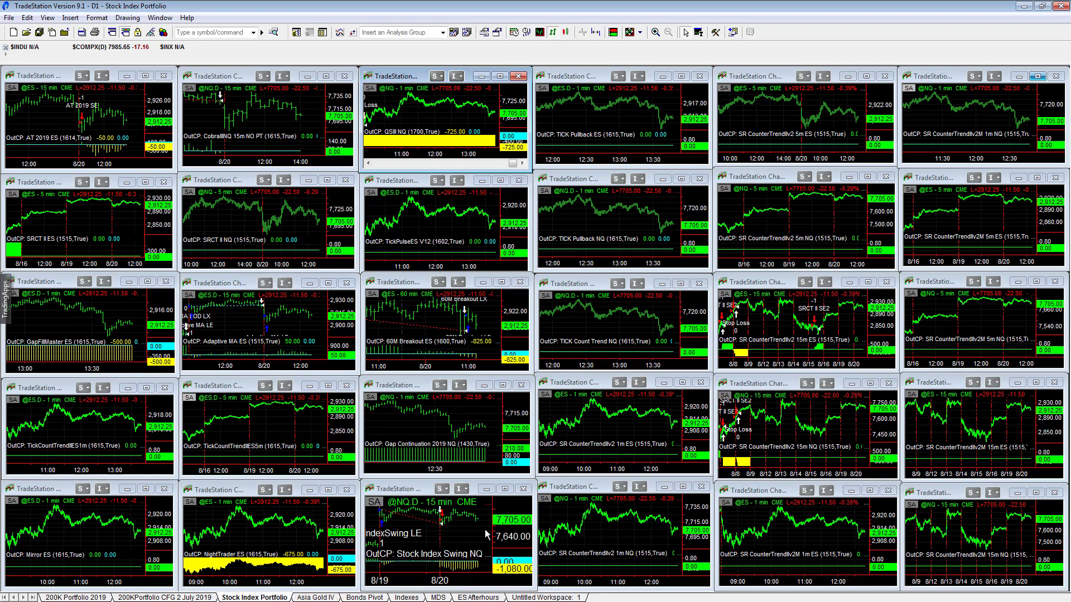
# Step: Maximize the 60M Breakout ES chart, tighten its bar spacing to review more past trades, and restore the tiled layout
pyautogui.click(401, 283)
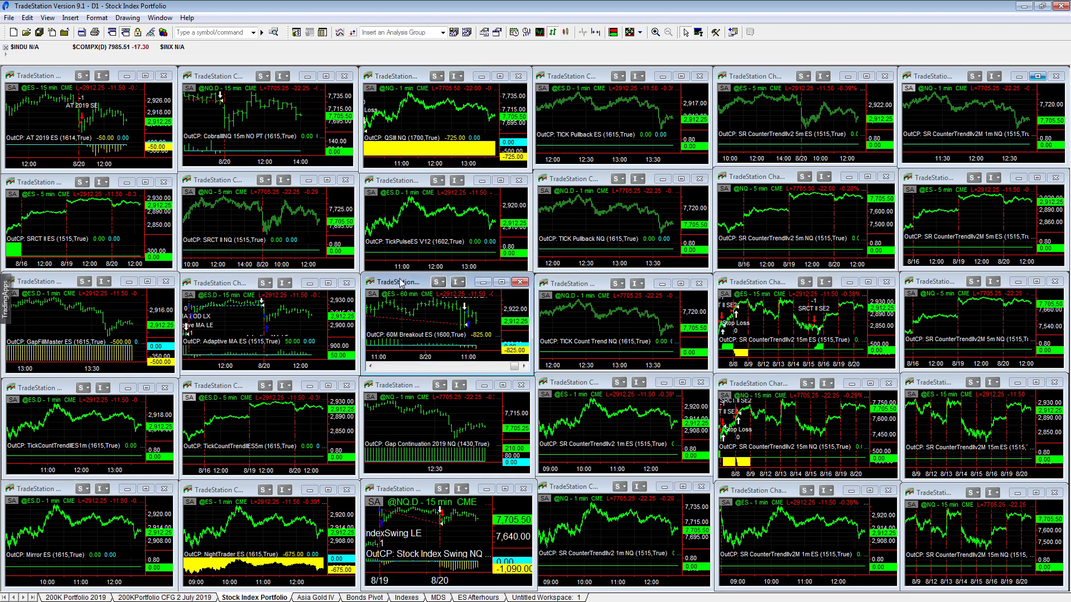
pyautogui.doubleClick(399, 282)
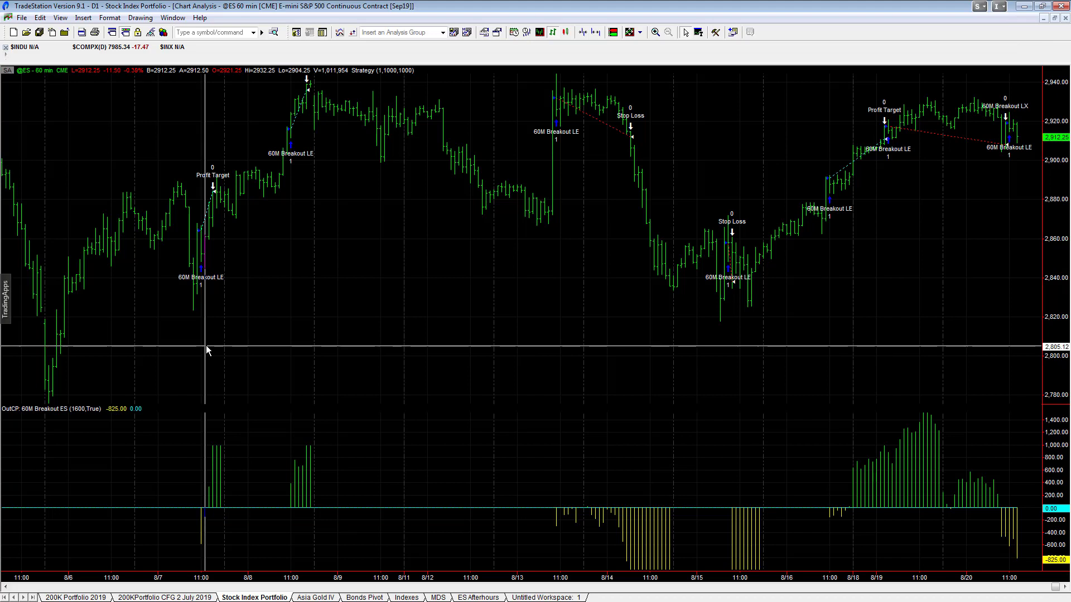
pyautogui.click(582, 33)
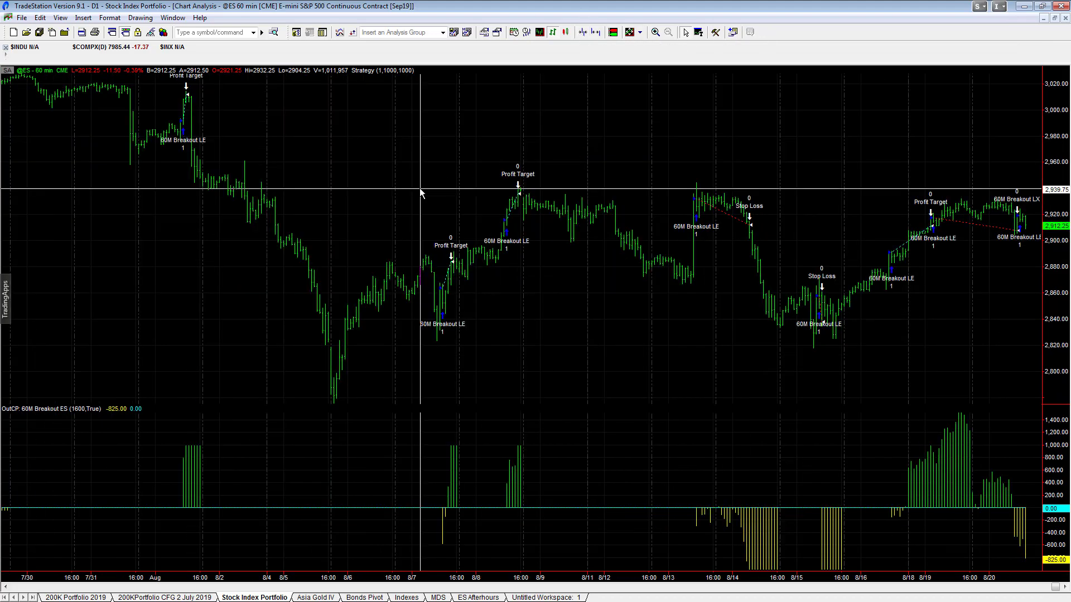
pyautogui.click(452, 329)
pyautogui.doubleClick(450, 335)
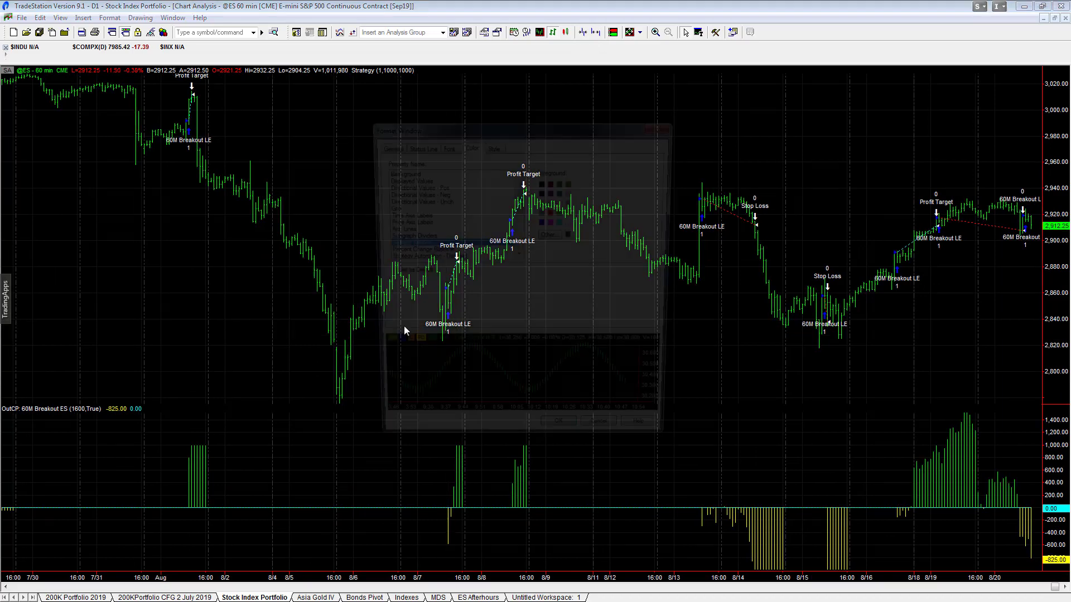
pyautogui.click(607, 444)
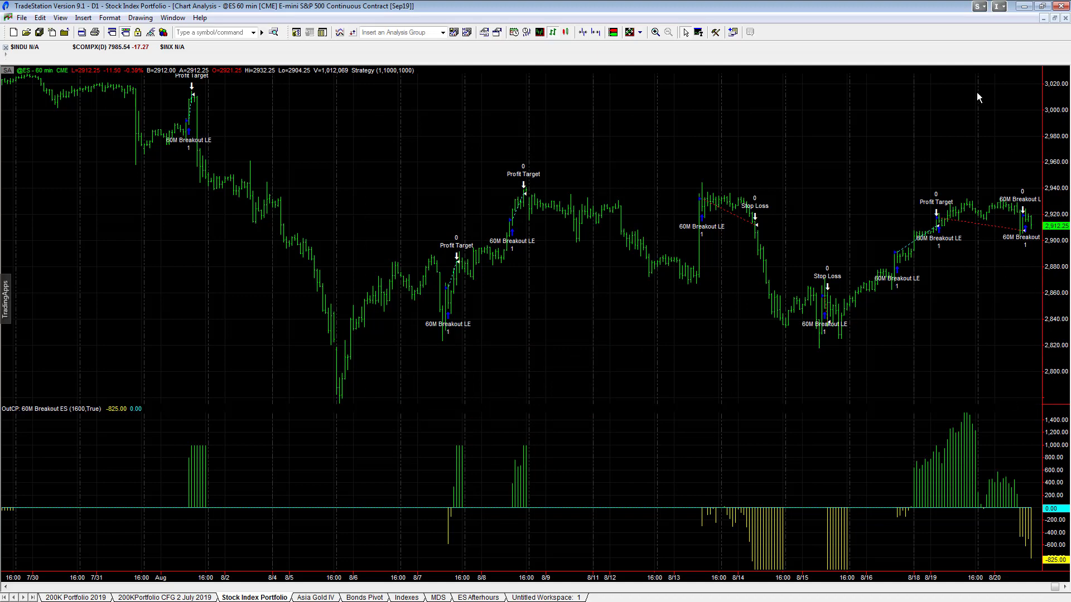
pyautogui.click(1056, 18)
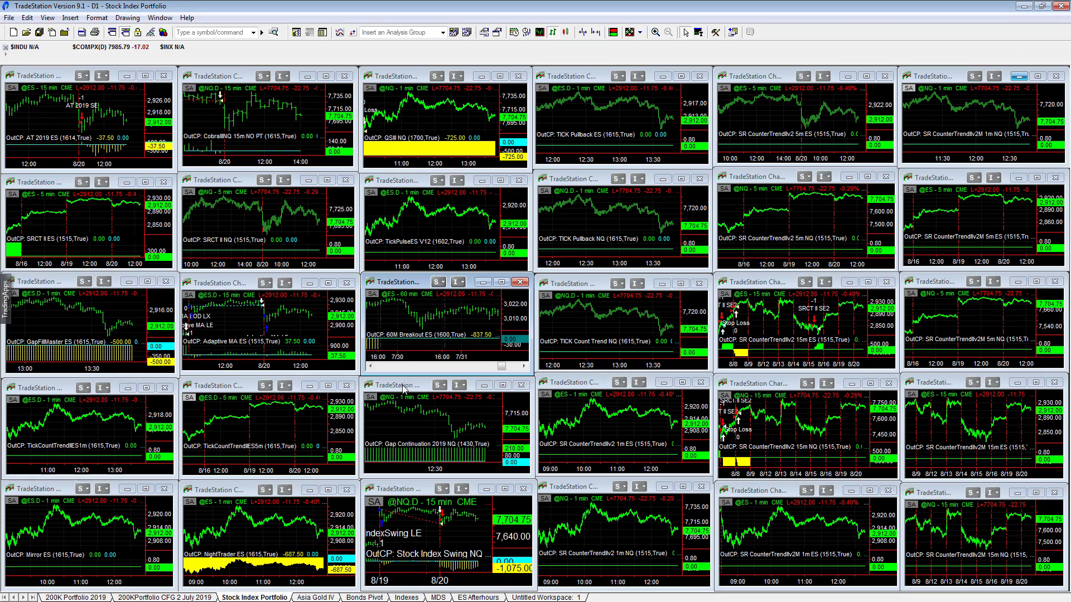
# Step: Maximize the Gap Continuation 2019 NQ chart to inspect its end-of-day exit, and restore the tiled layout
pyautogui.doubleClick(403, 387)
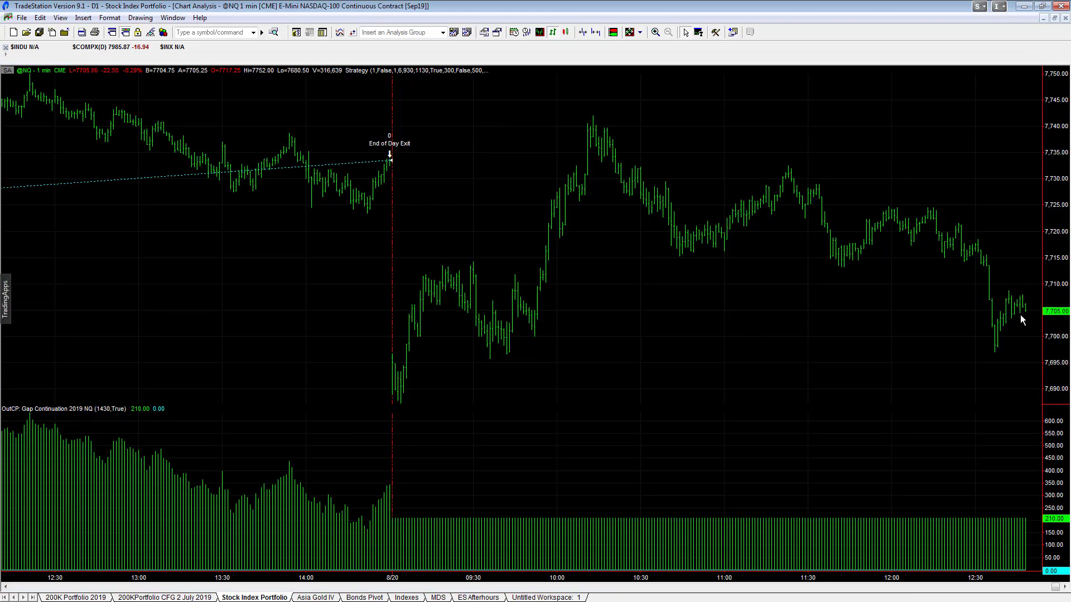
pyautogui.click(1054, 18)
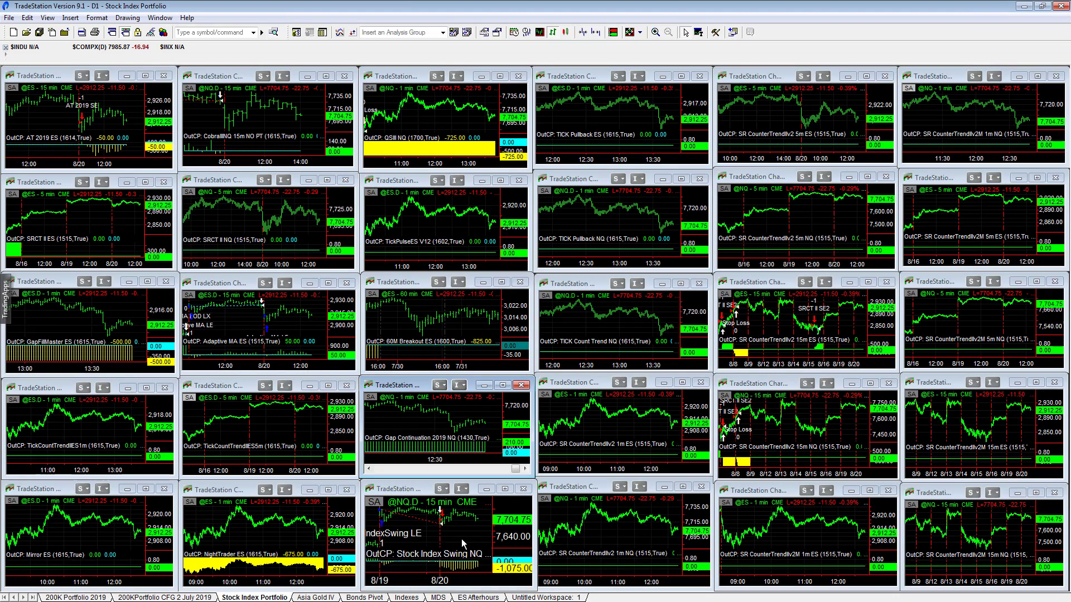
# Step: Look over the tiled Stock Index Swing NQ, 60M Breakout ES and TickCountTrendIIES5m charts, selecting each in turn
pyautogui.click(460, 537)
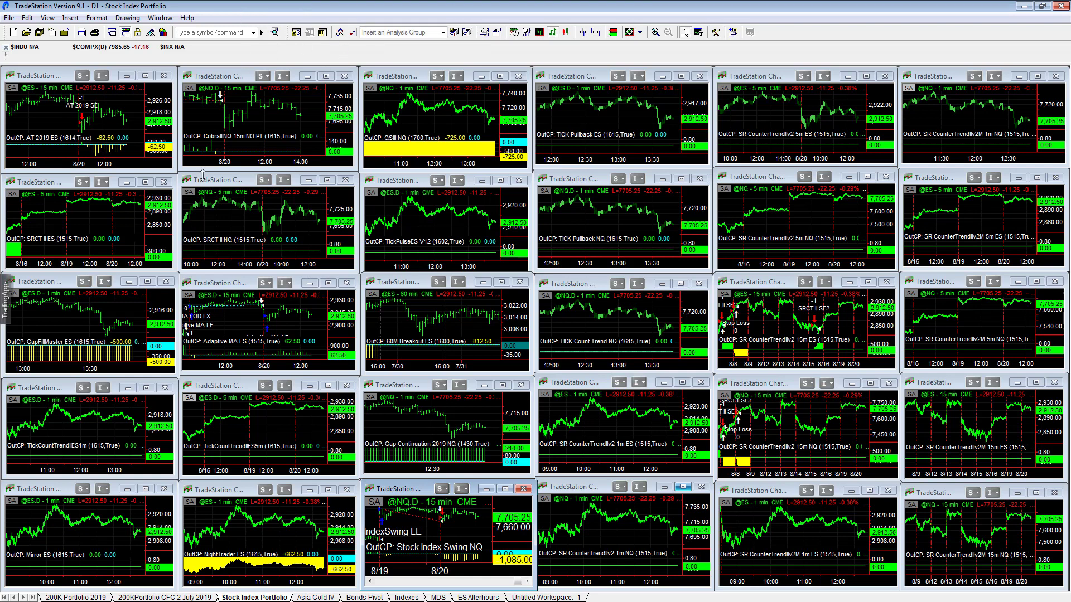
pyautogui.click(473, 327)
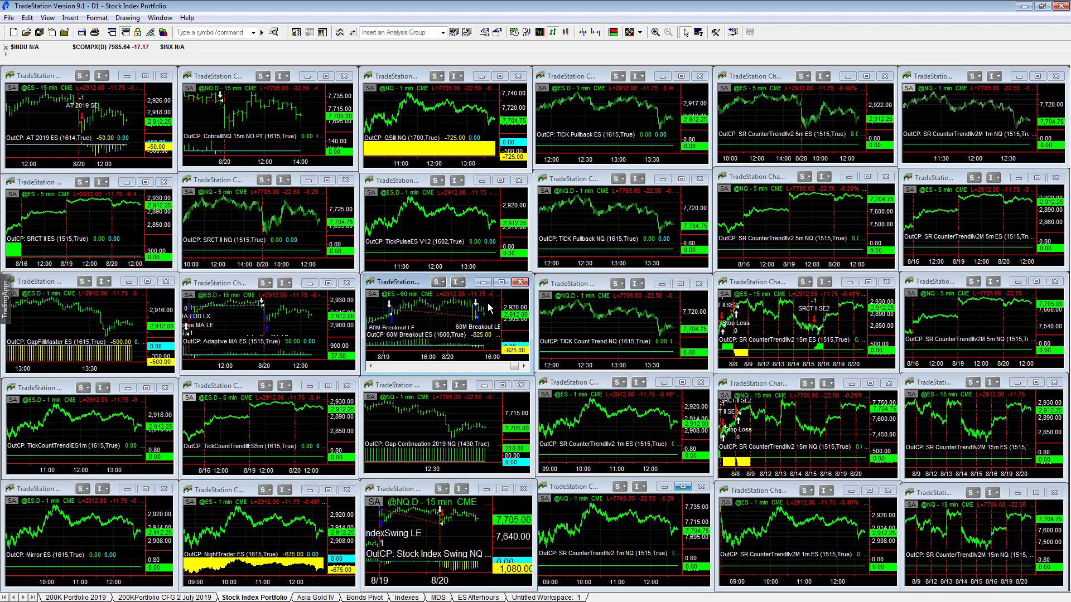
pyautogui.click(303, 427)
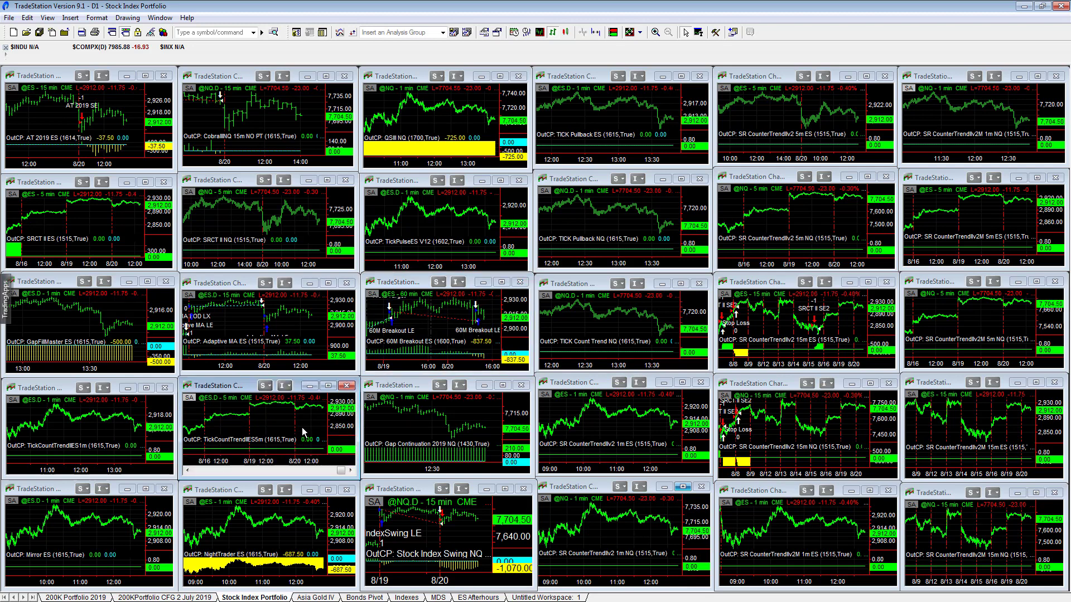